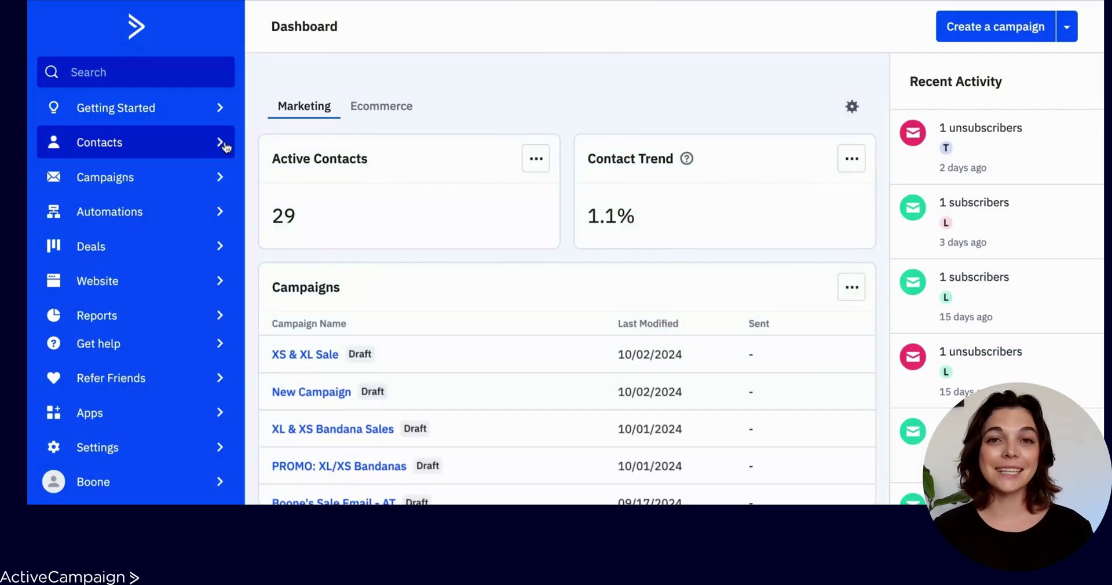
Open the contact segments list and view the extra actions available for the XS & XL Bandana Sale - DEMO segment.
left_click(223, 143)
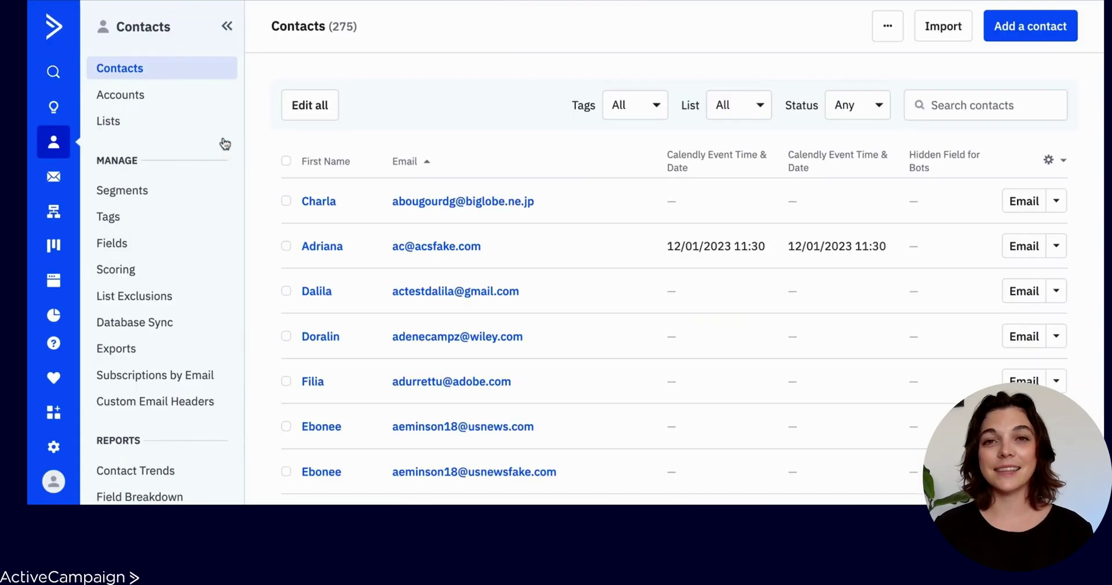
left_click(193, 187)
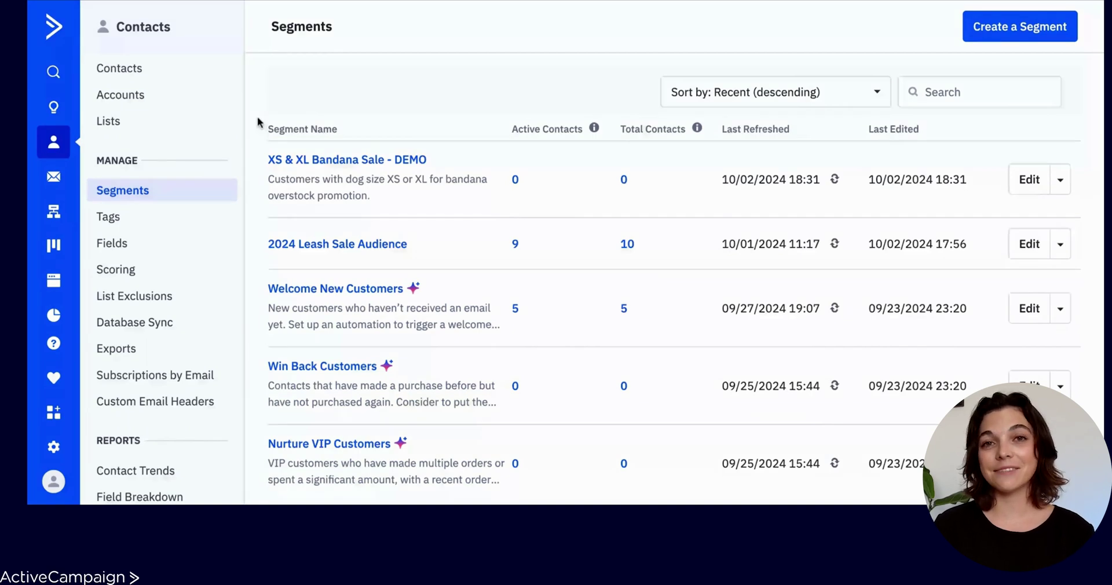
scroll(259, 122, "down", 1)
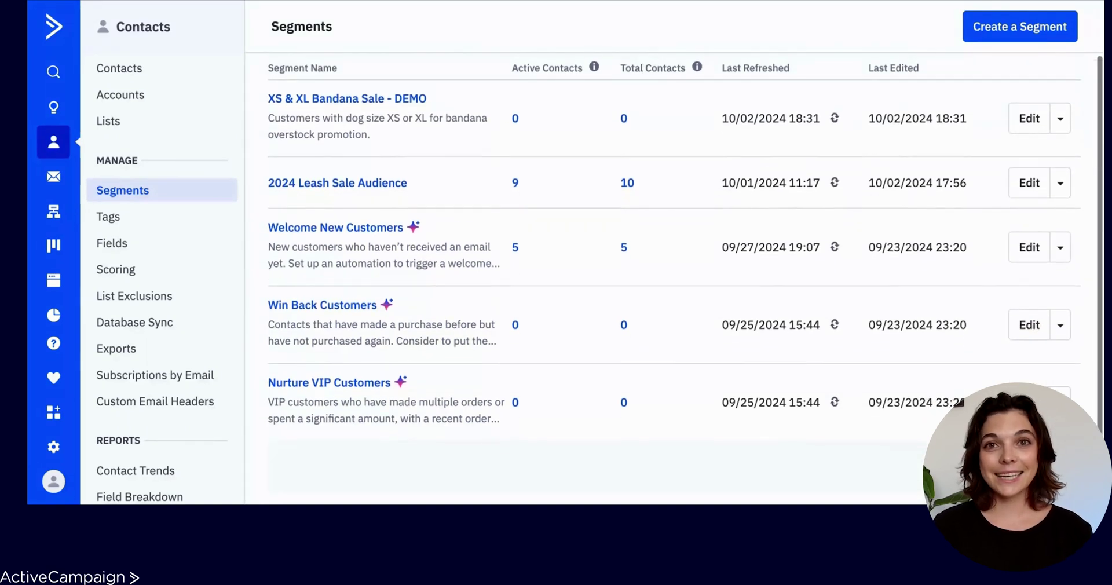
mouse_move(346, 104)
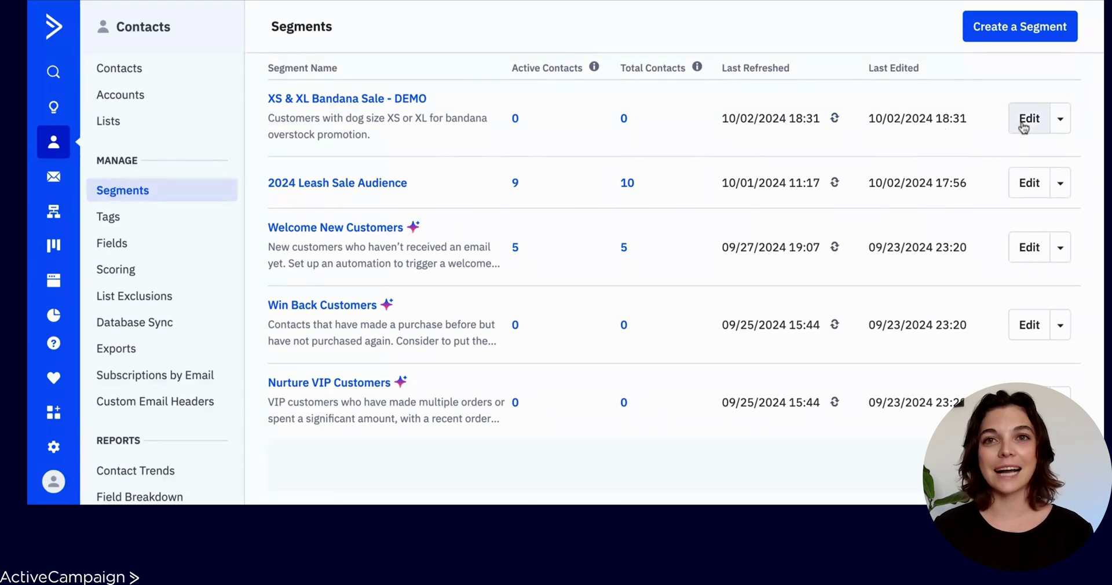
left_click(1061, 129)
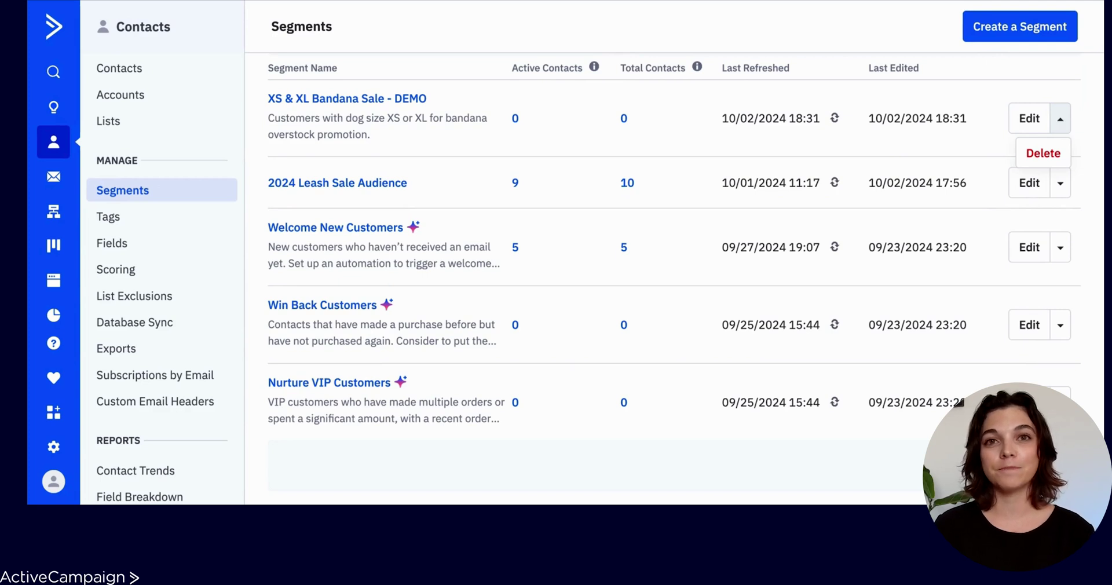
key("Escape")
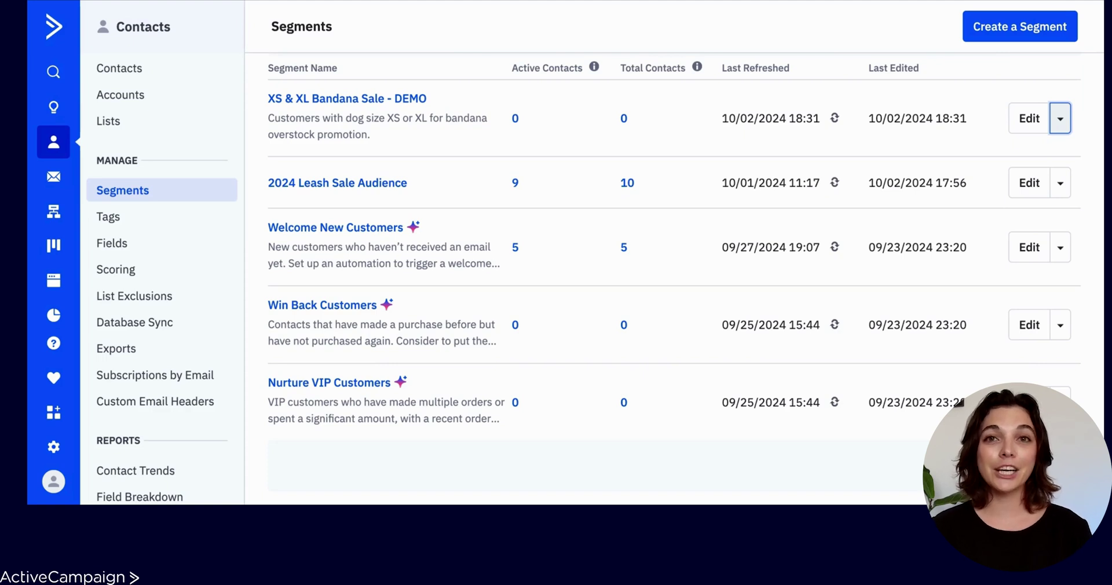
Start a new segment named "Purchased Bandana" with the description "Customers who purchased bandana in the last 60 days - upsell leash".
left_click(1063, 28)
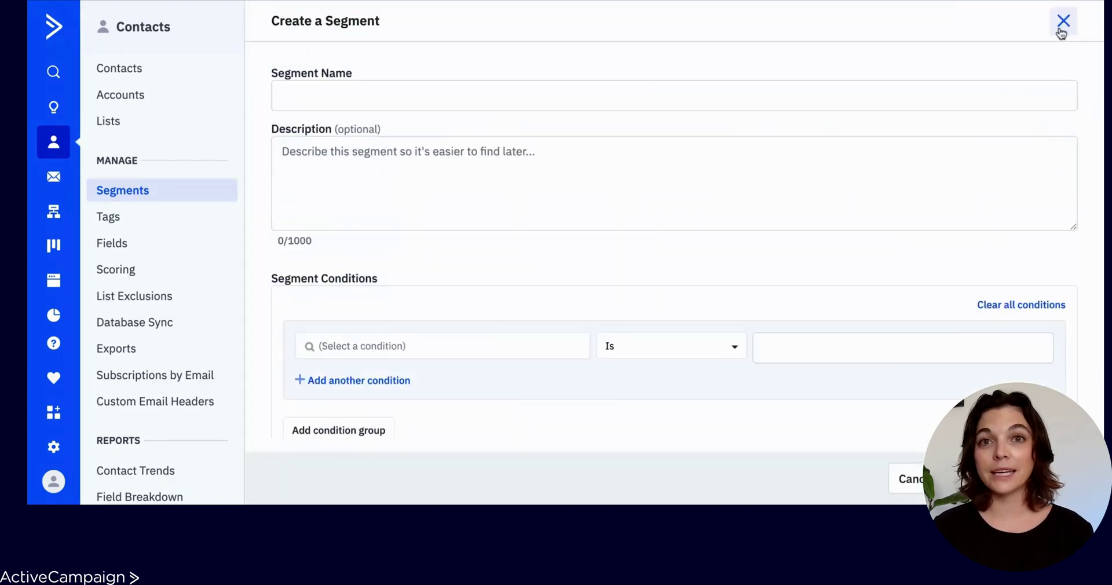
left_click(736, 103)
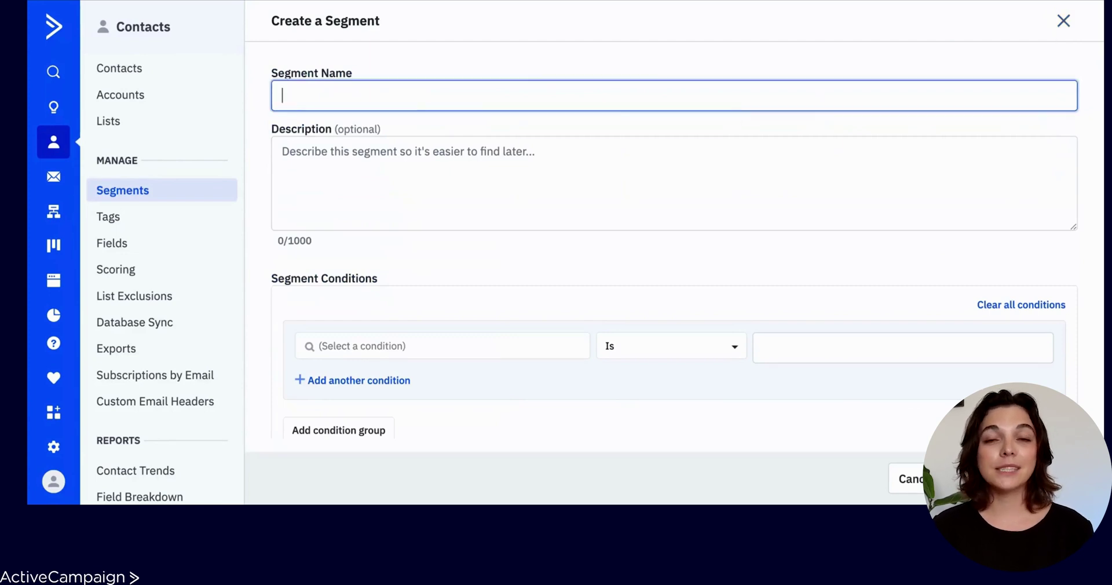
type("Purchased bandana")
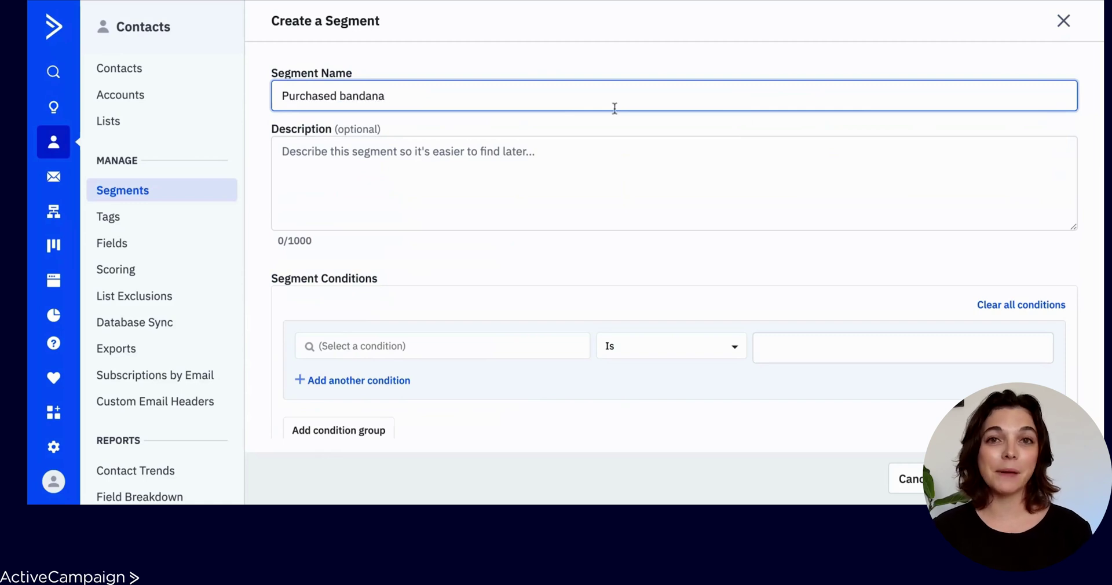
left_click(342, 96)
key("Delete")
type("B")
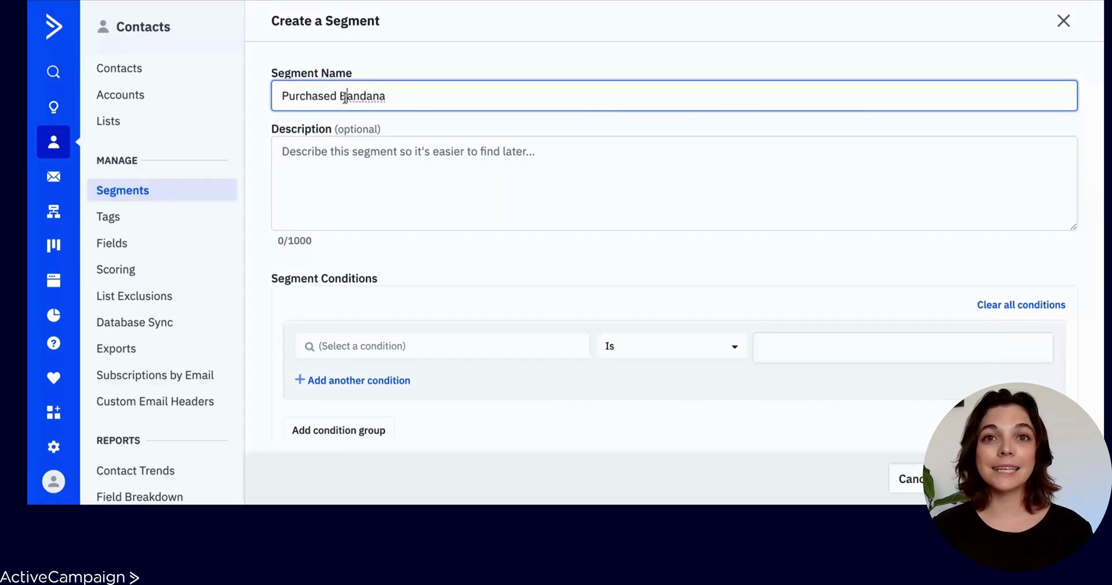
left_click(349, 151)
type("Customers who purchased bandana in the last 60 days - upsell leash")
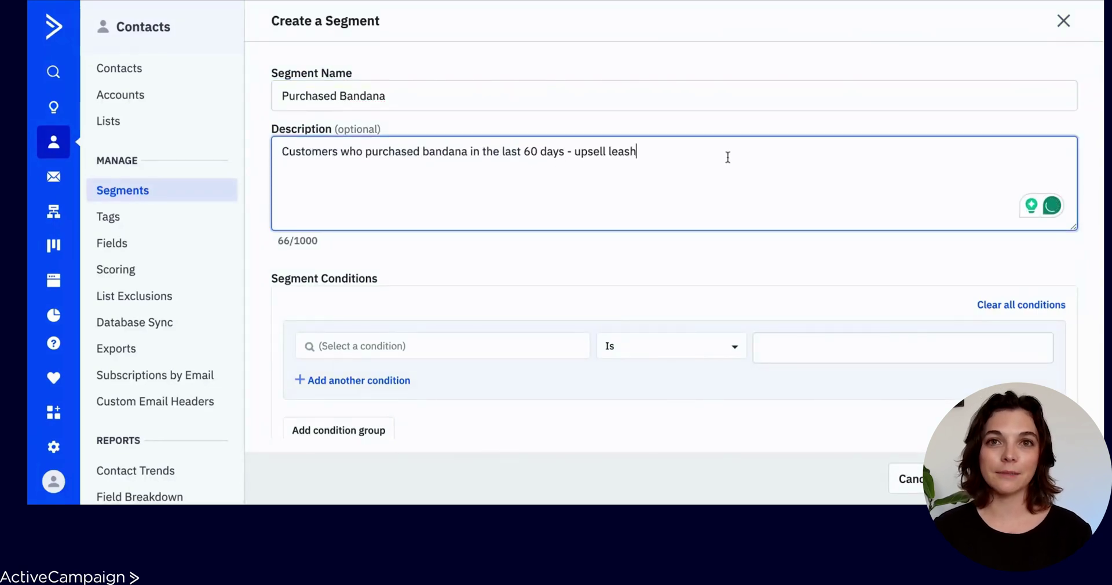
Set the first segment condition to Product Category in Last Order Is "bandana".
left_click(442, 345)
type("product")
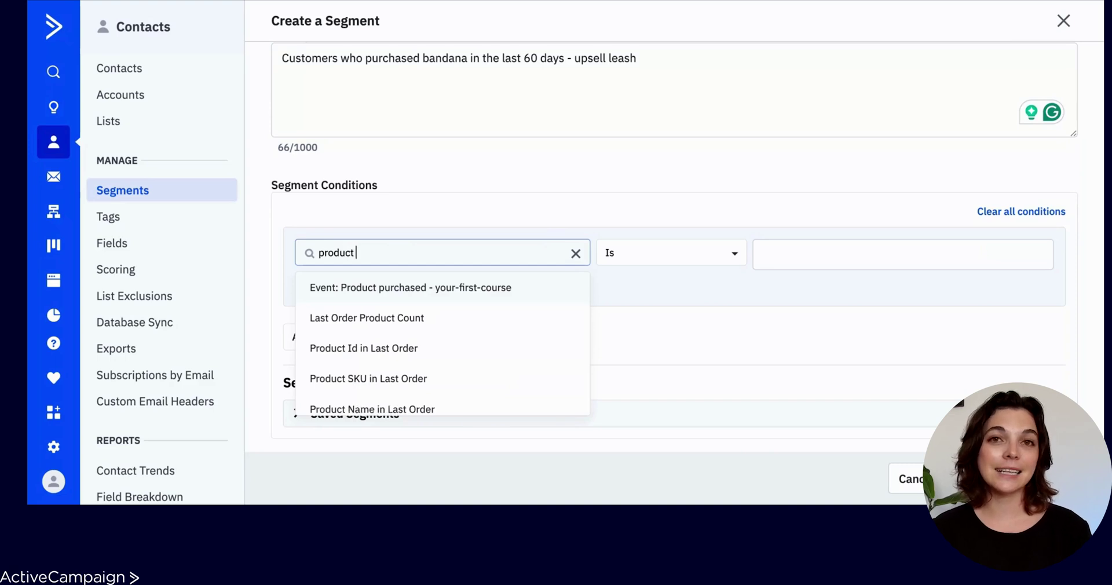
scroll(513, 341, "down", 3)
left_click(512, 346)
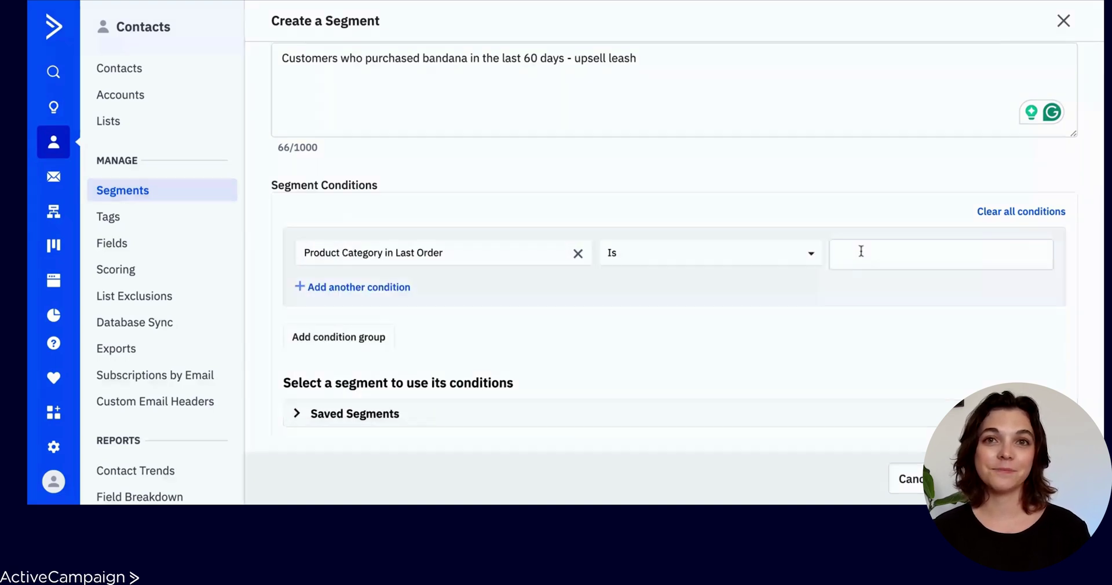
left_click(859, 253)
type("bandana")
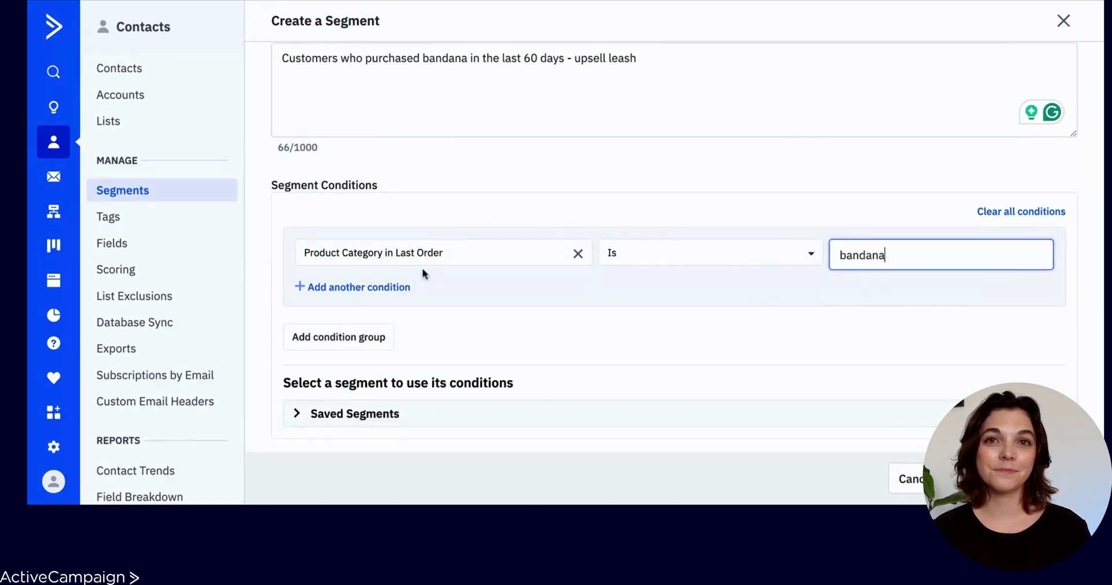
Add a second AND condition on Last Order Date with the operator Is on or after.
left_click(397, 286)
left_click(394, 317)
type("last ord")
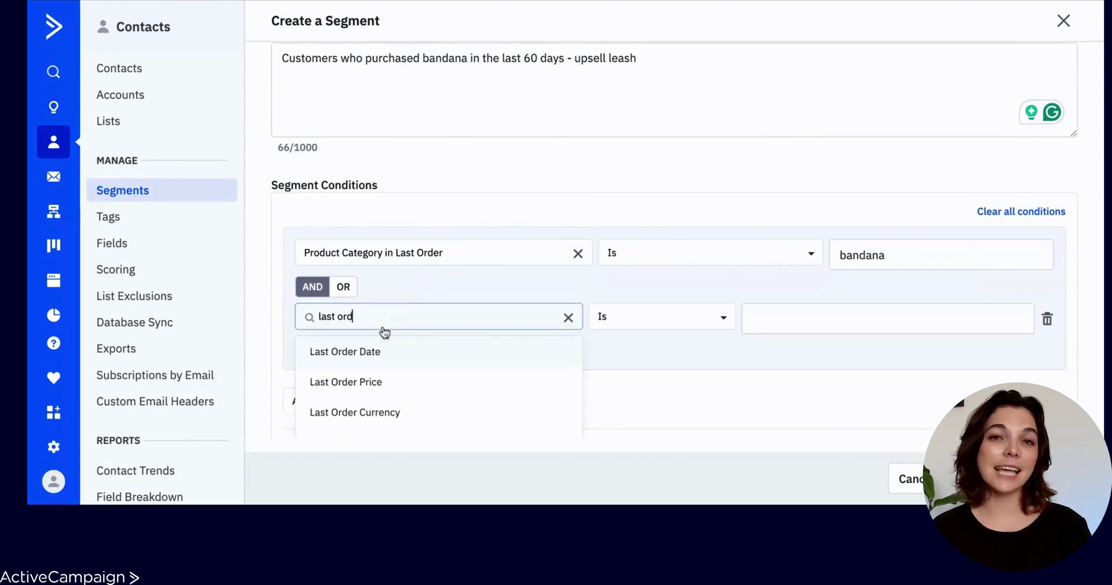
left_click(384, 352)
left_click(663, 324)
scroll(649, 371, "down", 1)
left_click(664, 431)
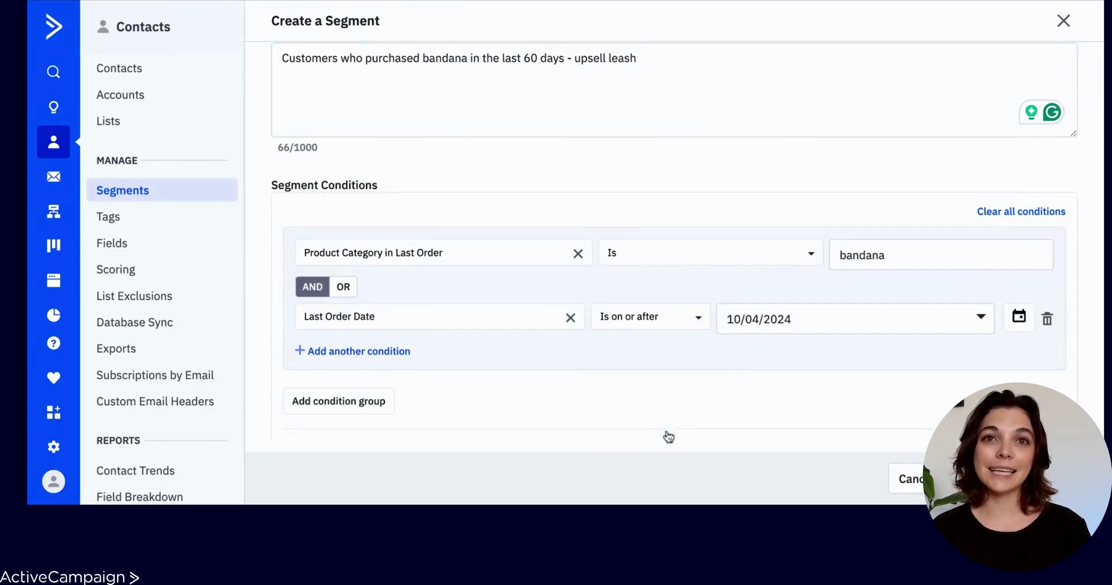
Set the Last Order Date condition's value to Current date Minus 60.
left_click(777, 320)
left_click(784, 388)
left_click(978, 319)
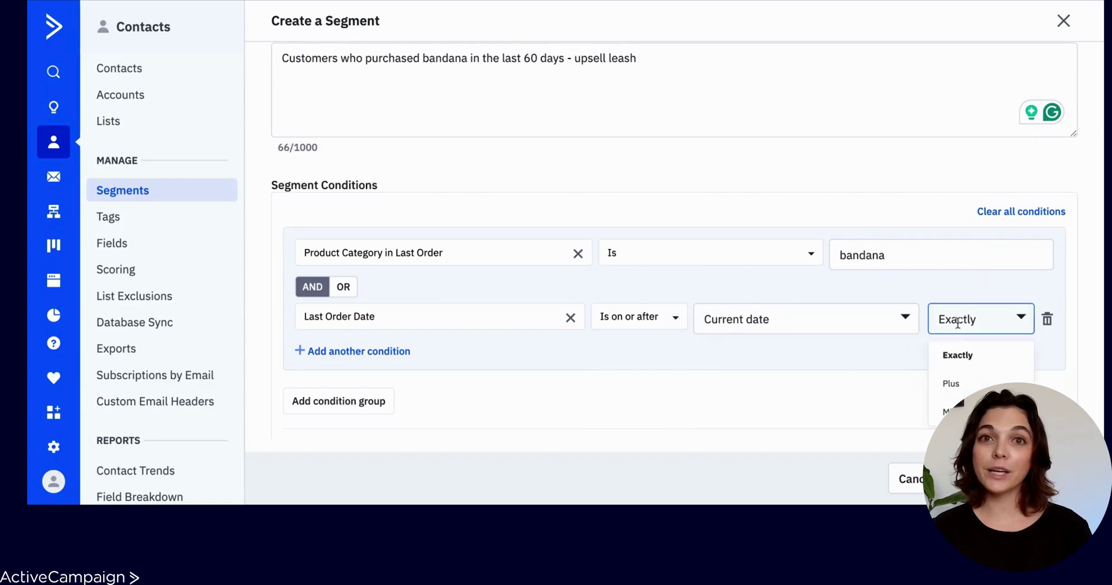
left_click(950, 411)
left_click(984, 319)
type("60")
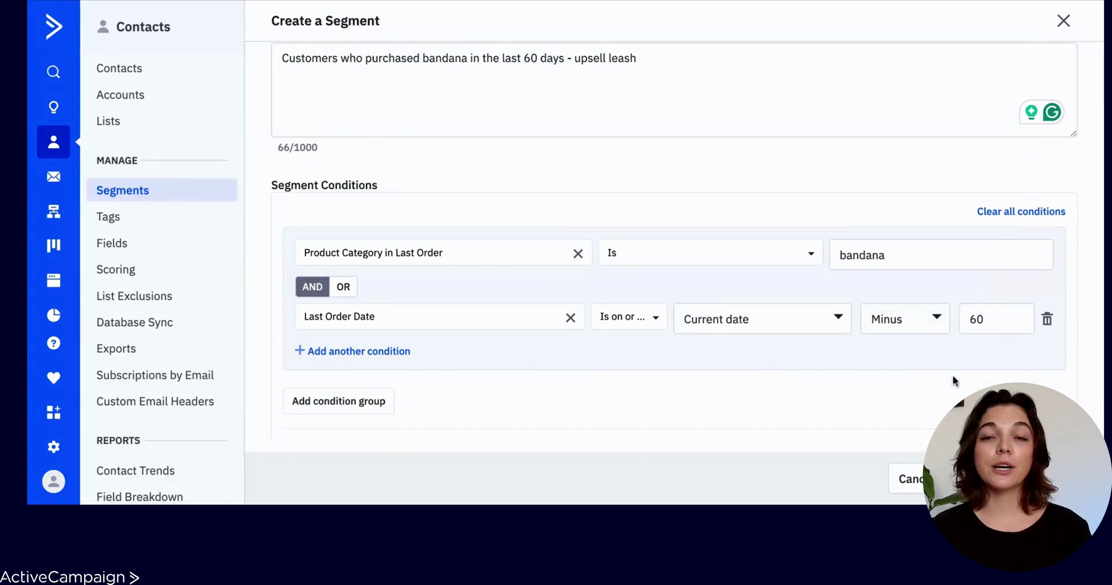
Expand the saved segments and preview the conditions of XS & XL Bandana Sale - DEMO.
left_click(298, 412)
scroll(323, 399, "down", 4)
scroll(323, 395, "down", 5)
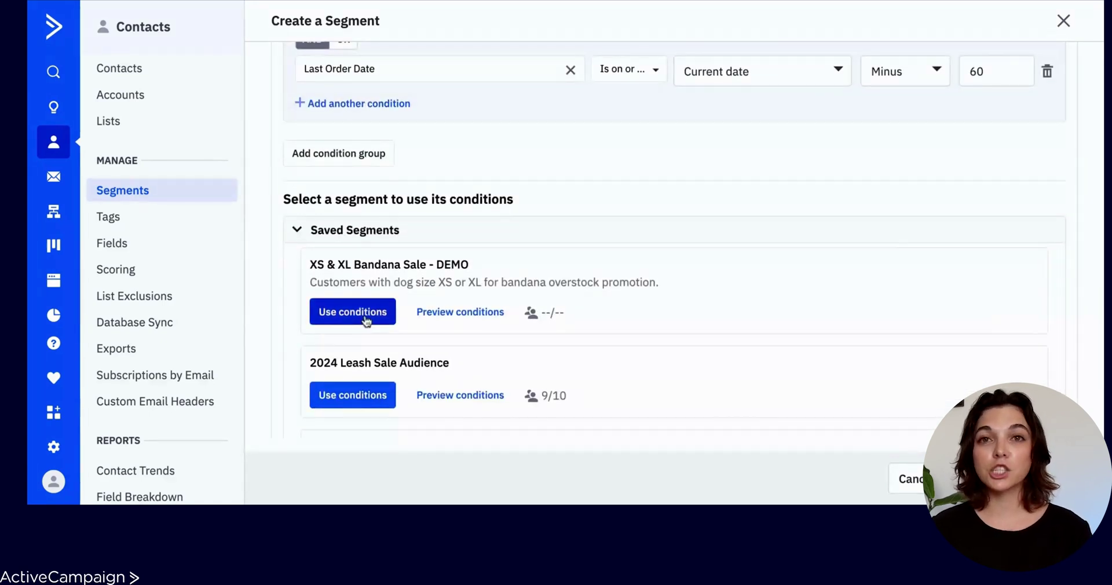
left_click(437, 316)
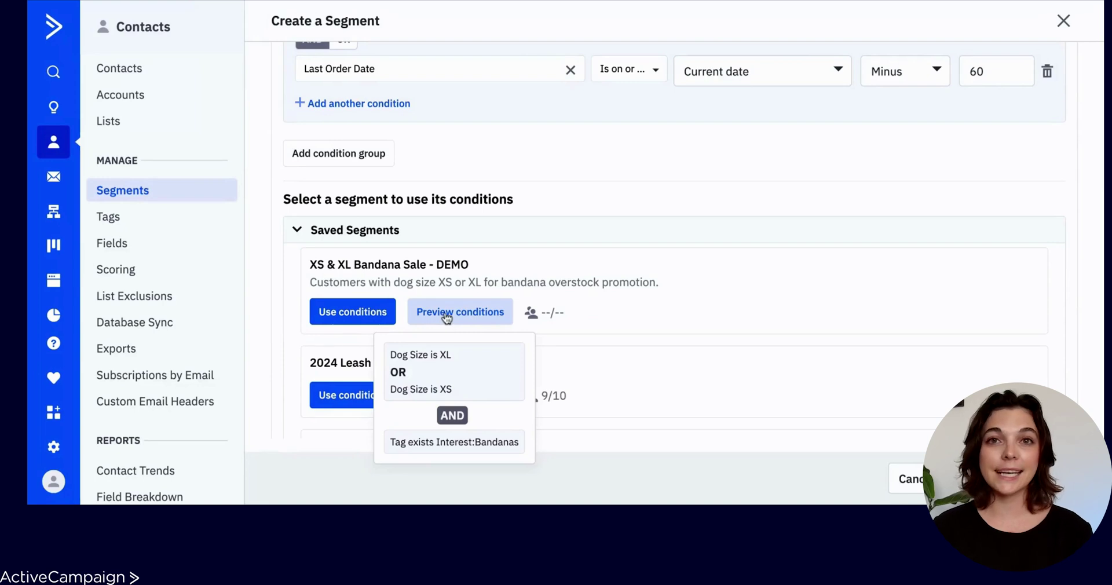
scroll(613, 304, "up", 3)
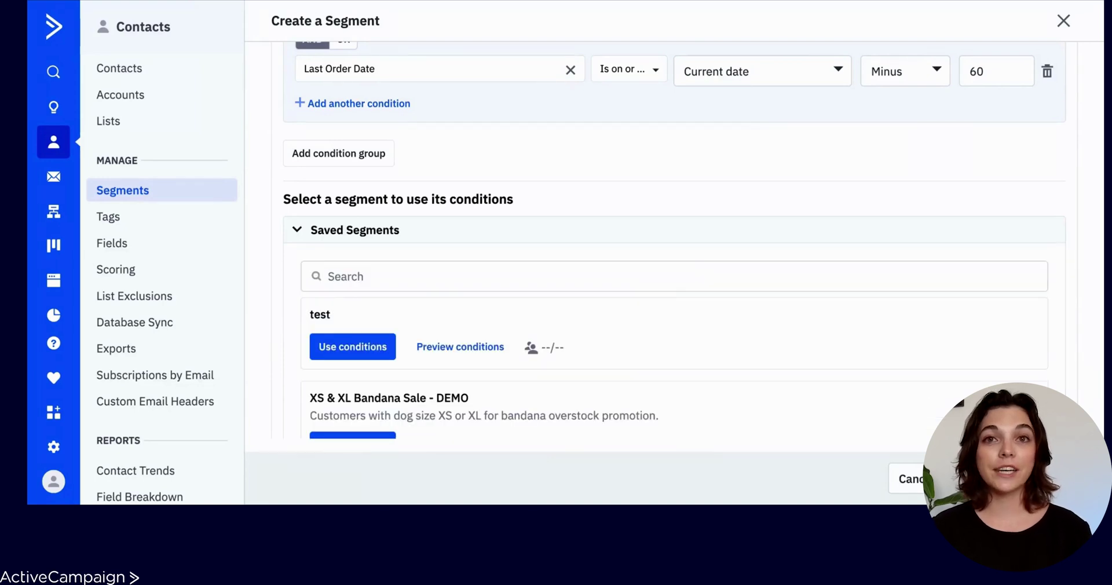